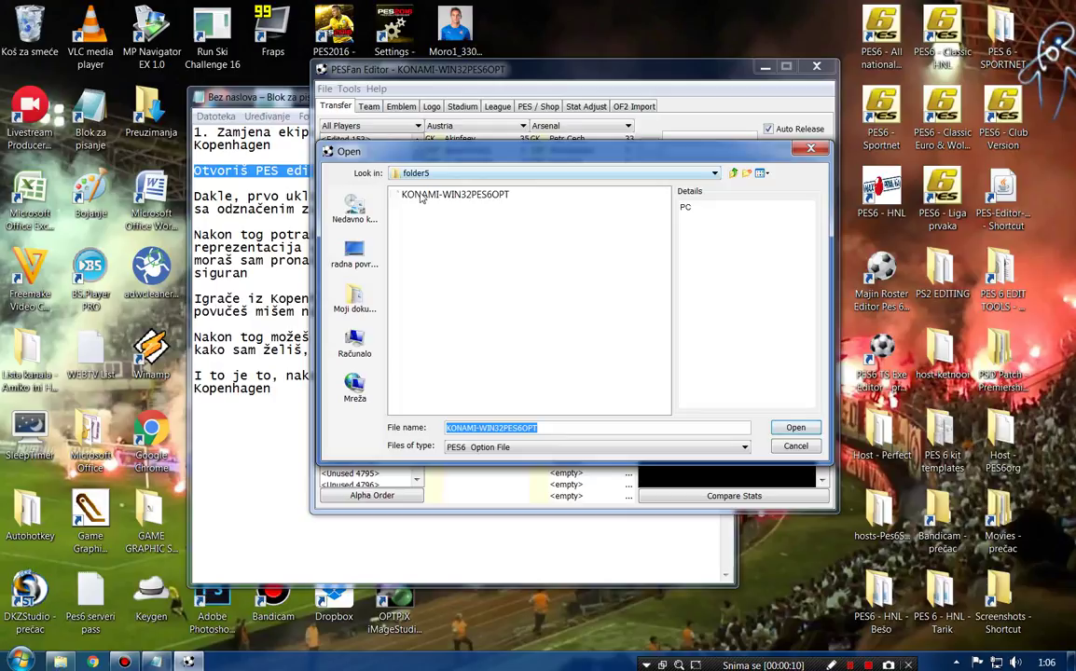
Step: Open the option file KONAMI-WIN32PES6OPT from folder5 and highlight the note about removing all Vitesse players
left_click(795, 428)
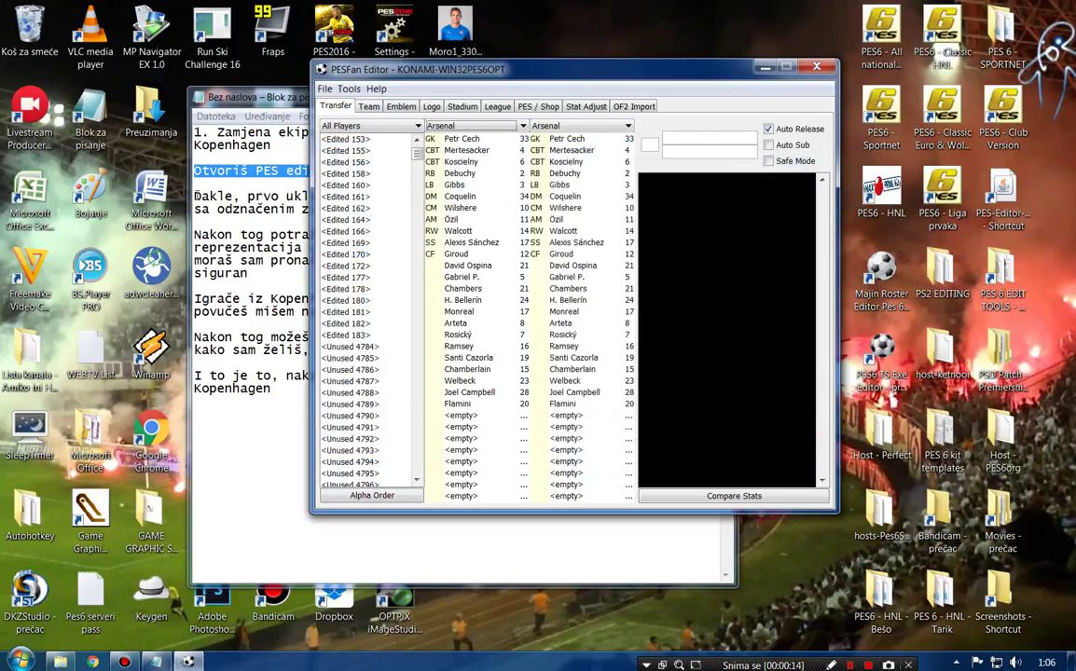
left_click(197, 197)
left_click_drag(195, 196, 707, 210)
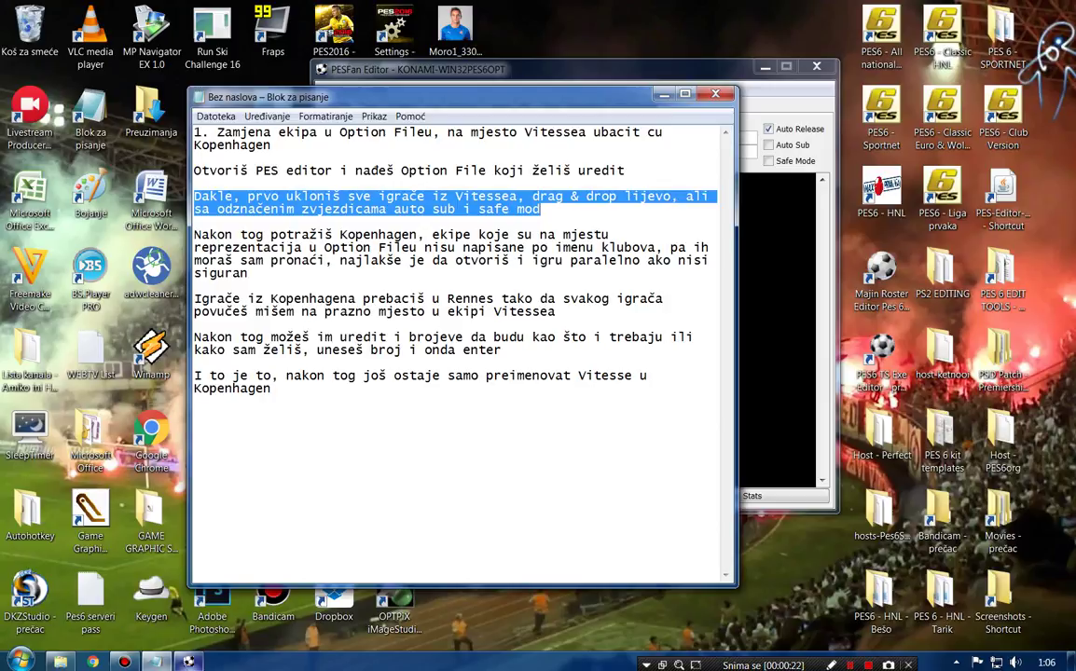
left_click(188, 662)
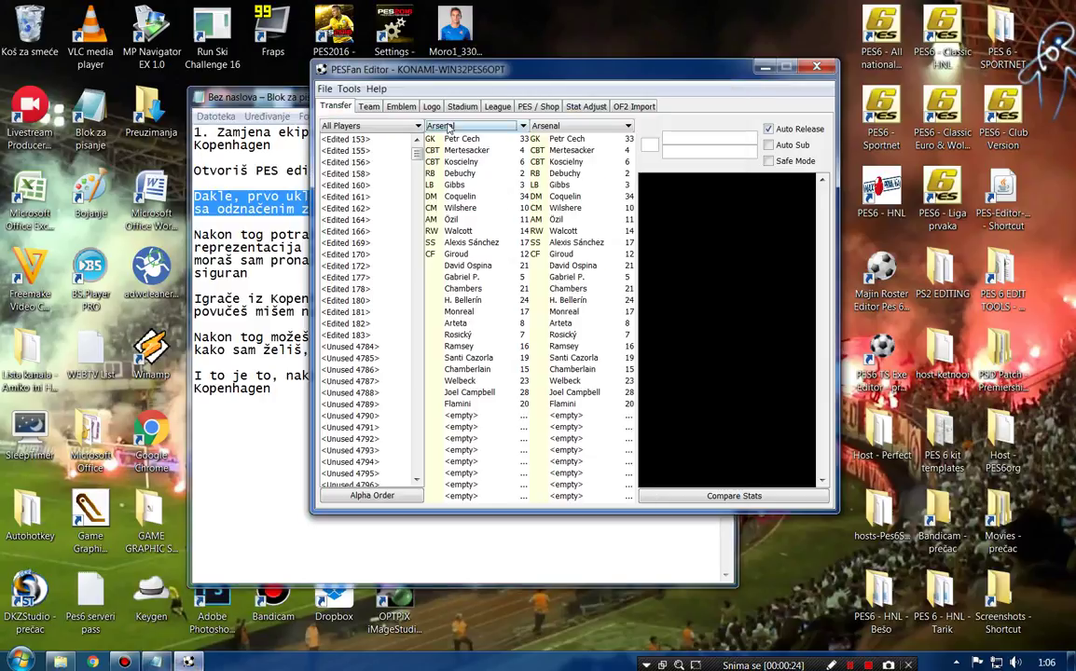
Step: Show the Vitesse squad in the first team list of the transfer view
left_click(448, 127)
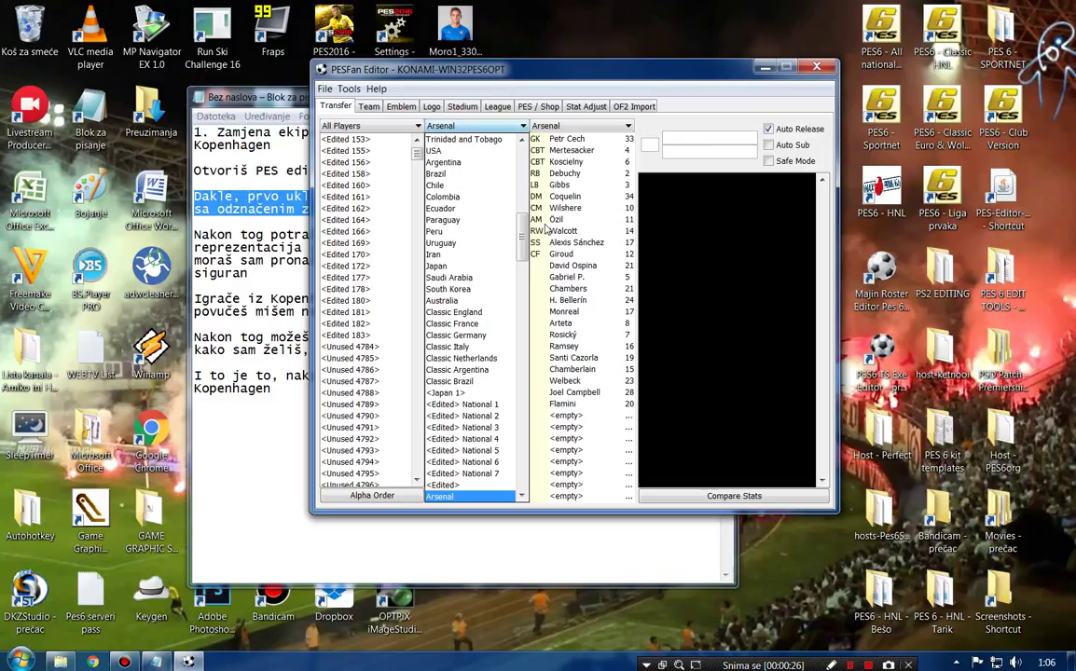
left_click_drag(522, 238, 525, 390)
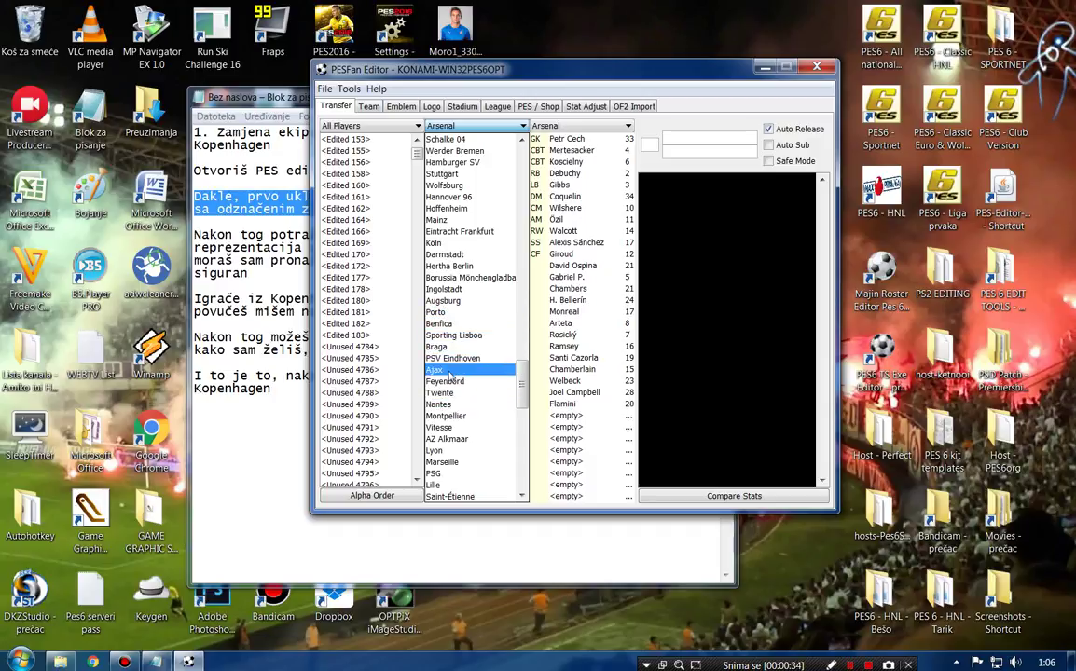
left_click(438, 427)
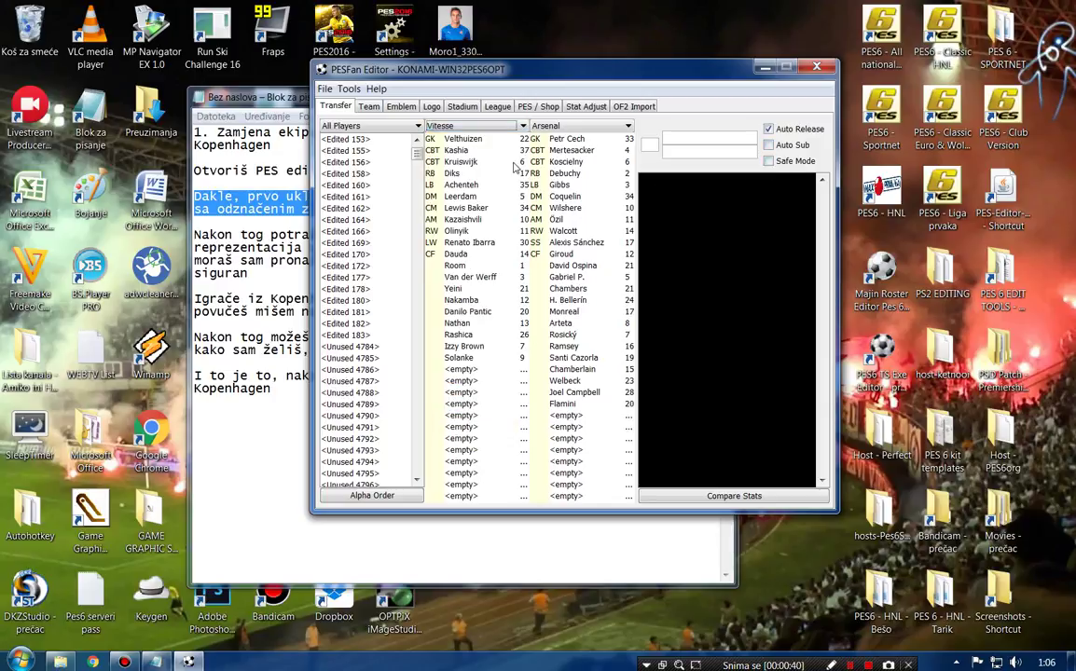
Step: Release every player from the Vitesse squad into the all-players list, leaving all its slots empty
left_click(429, 138)
left_click(389, 152)
left_click_drag(389, 152, 389, 152)
left_click_drag(457, 150, 390, 164)
left_click_drag(455, 173, 392, 197)
left_click_drag(457, 208, 396, 221)
left_click_drag(453, 243, 396, 245)
left_click_drag(455, 266, 401, 244)
left_click_drag(457, 265, 401, 244)
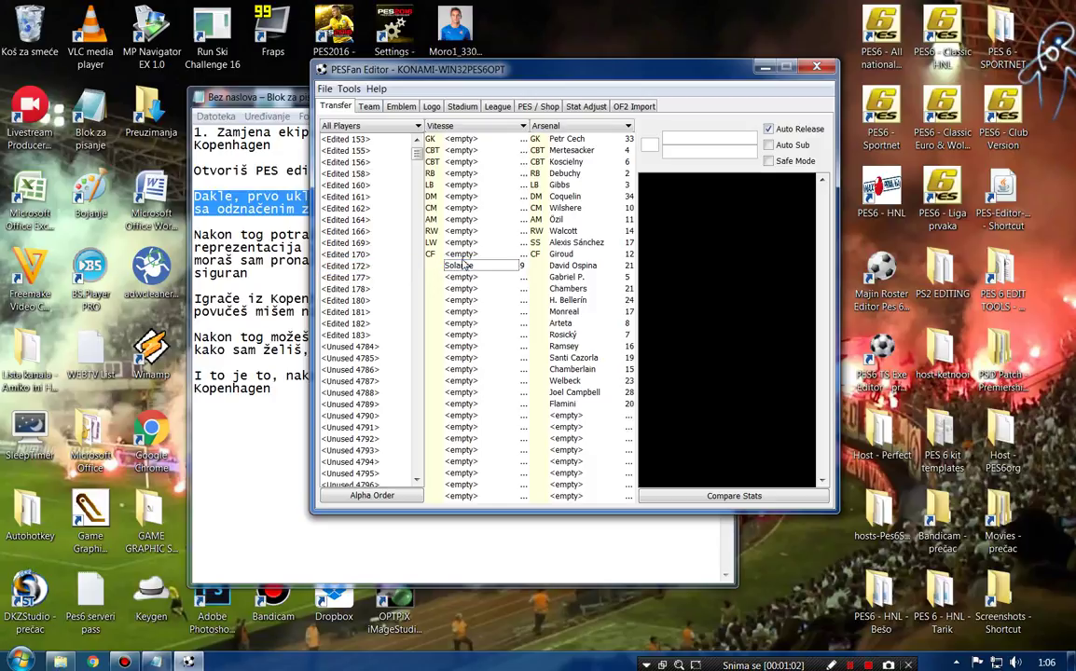
left_click_drag(461, 269, 401, 245)
left_click_drag(527, 80, 446, 94)
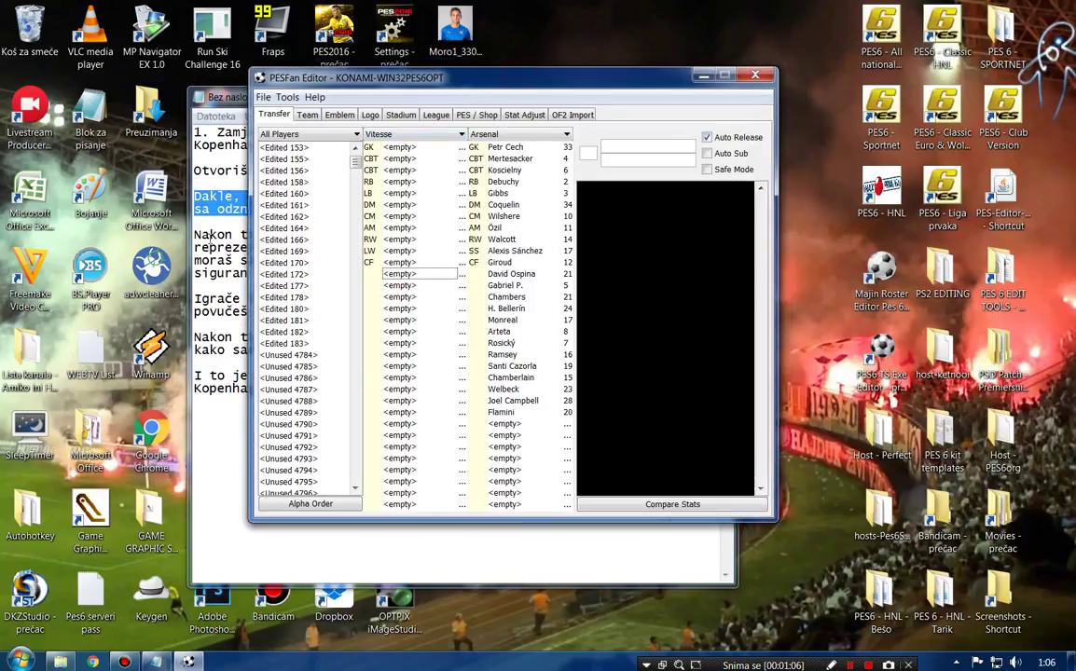
Step: Highlight the note about finding Kopenhagen among the national team slots, and return to the editor
left_click(198, 212)
left_click_drag(195, 234, 504, 234)
left_click(560, 224)
left_click_drag(194, 234, 668, 271)
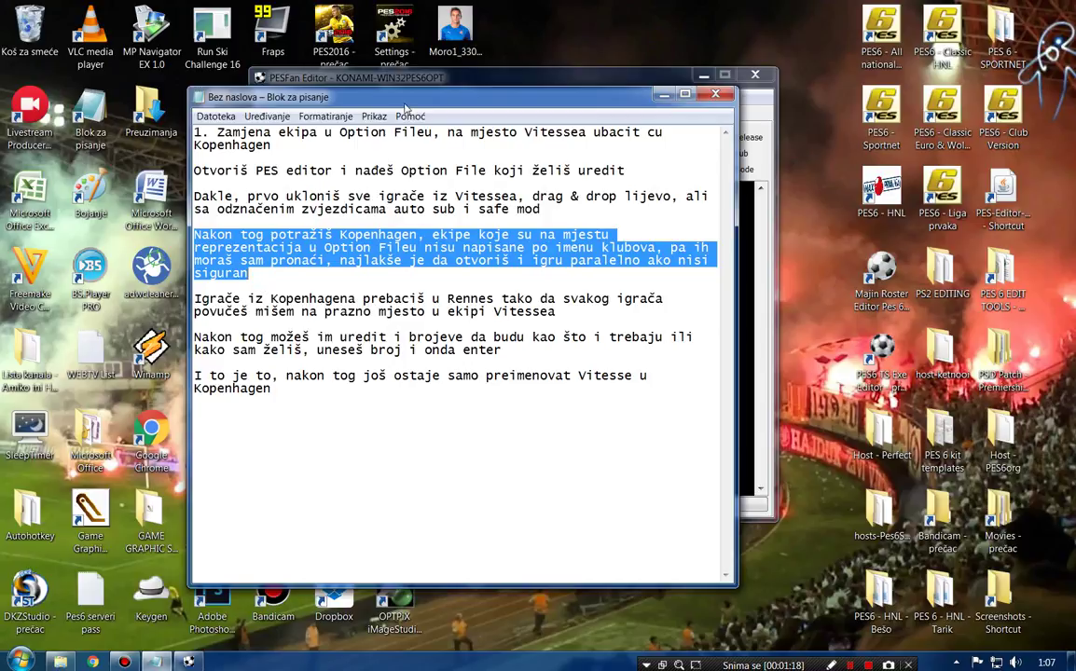
left_click(407, 79)
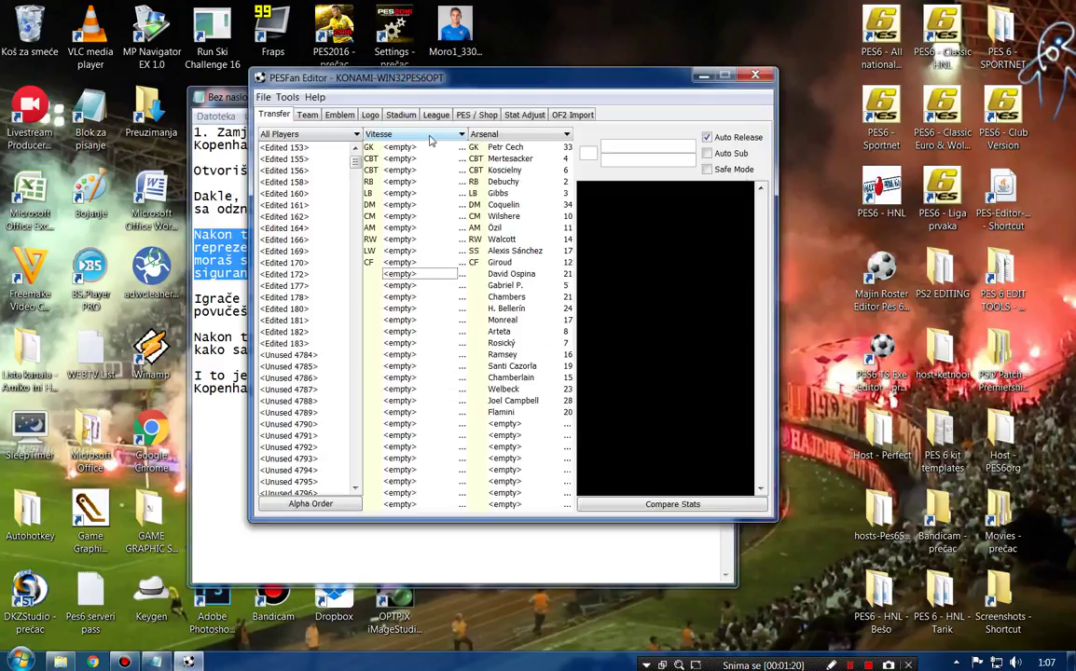
Step: Find the Kopenhagen players among the national teams and show their squad, stored under Nigeria, in the first team list
left_click(469, 135)
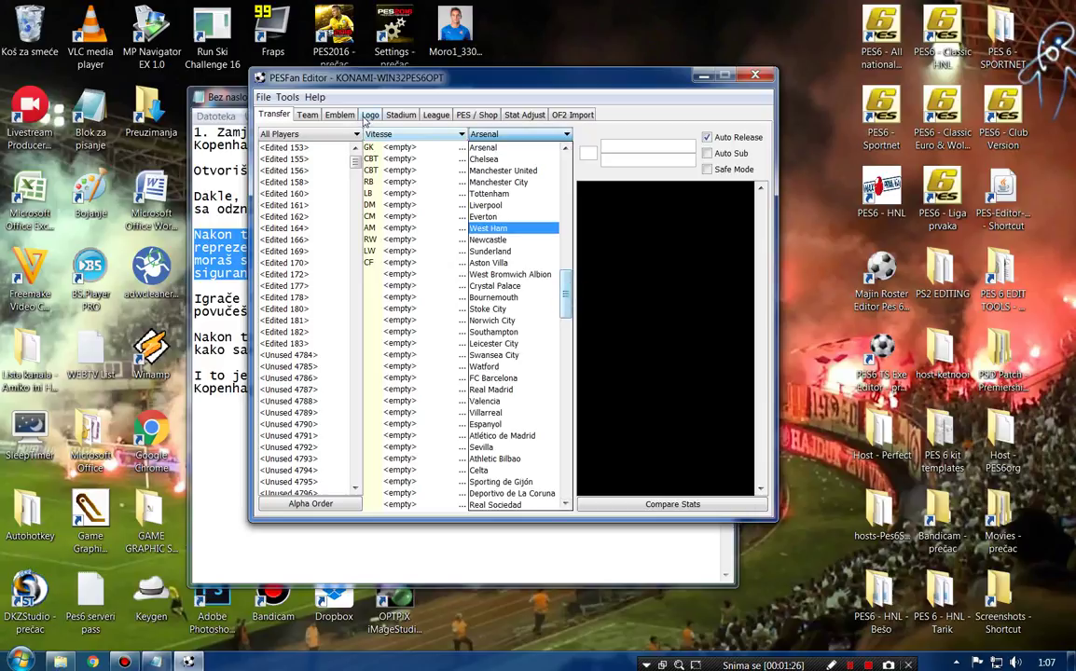
left_click(401, 134)
left_click_drag(460, 384, 474, 251)
left_click(396, 220)
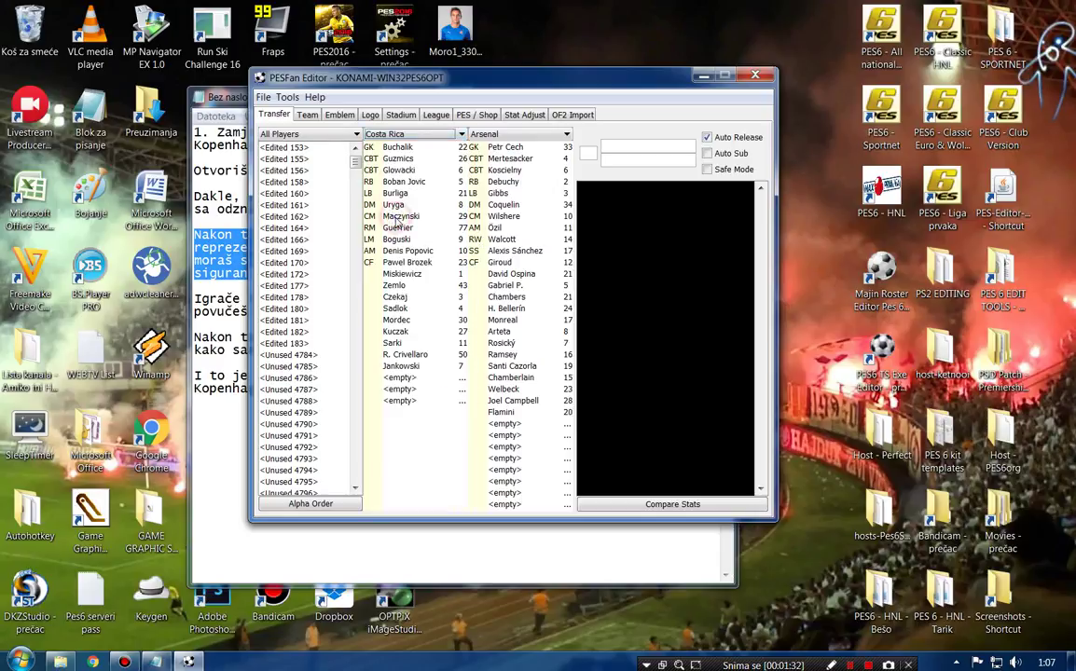
key("Up")
key("Up")
key("Up")
key("Up")
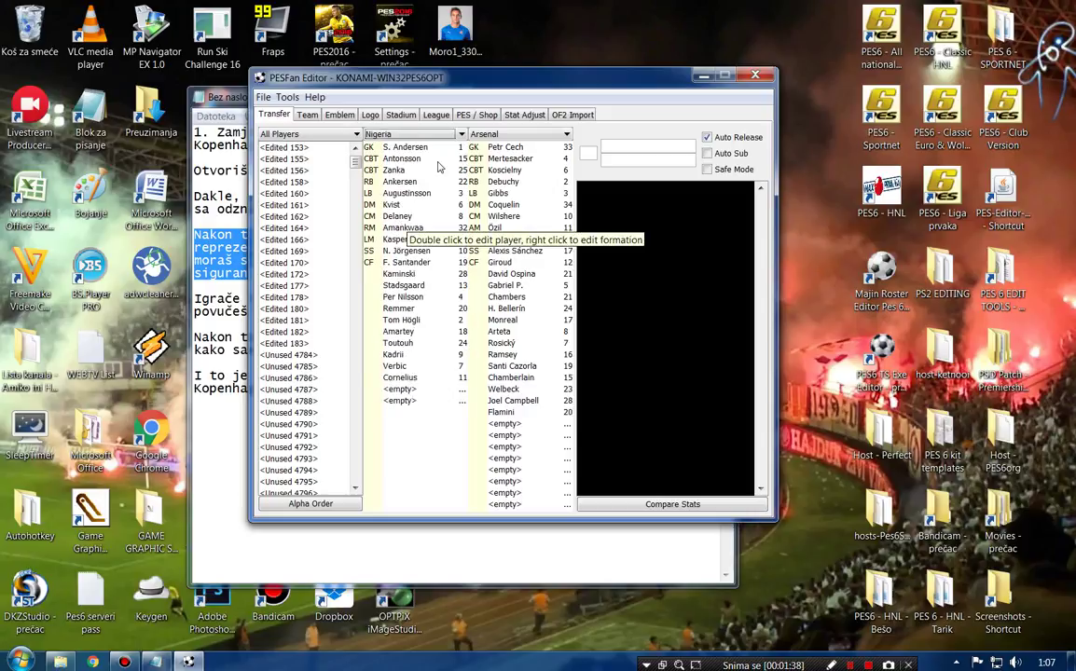
Step: Show the emptied Vitesse squad in the second team list, beside Nigeria
left_click(493, 137)
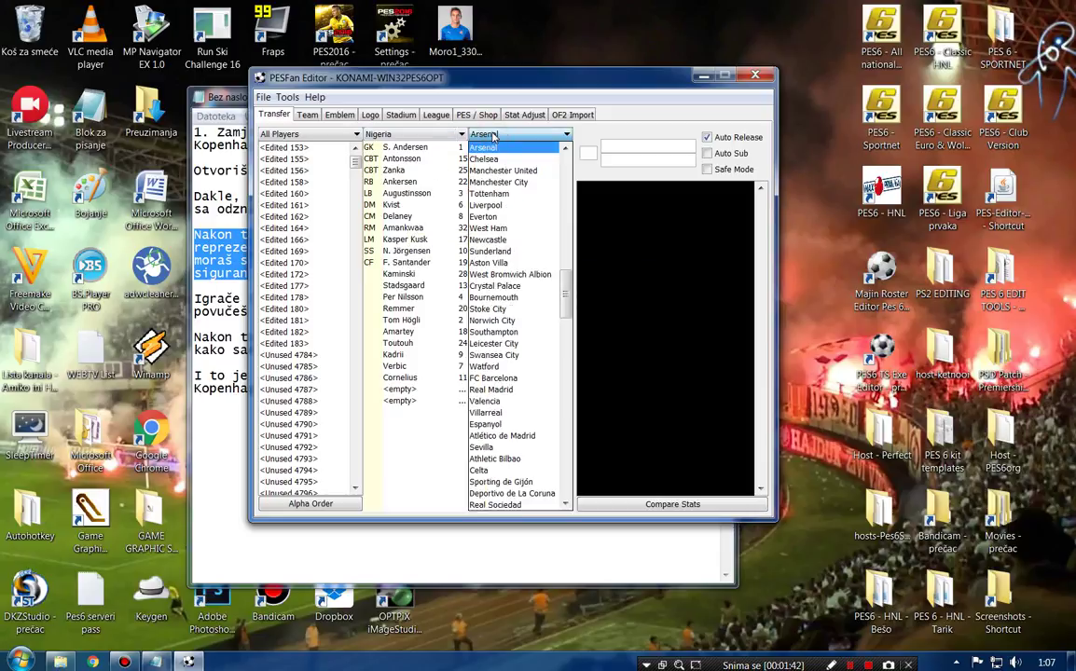
key("v")
key("v")
key("v")
key("Return")
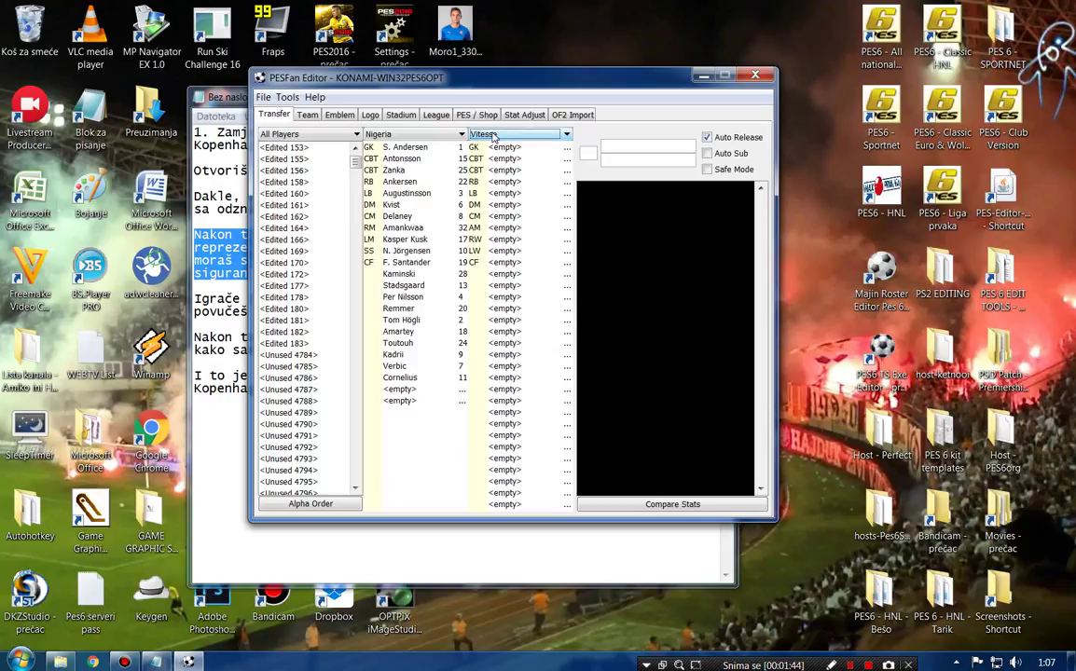
Step: Highlight the note about moving each Kopenhagen player to an empty Vitesse slot, and return to the editor
left_click(196, 299)
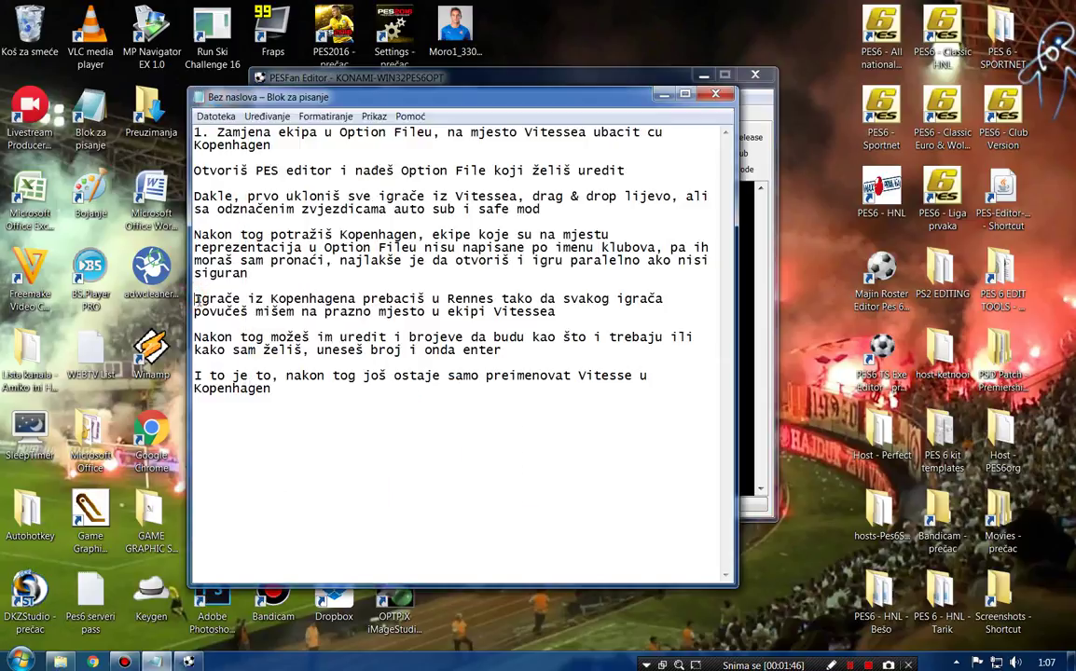
left_click_drag(197, 299, 560, 299)
left_click(634, 289)
left_click_drag(634, 289, 638, 307)
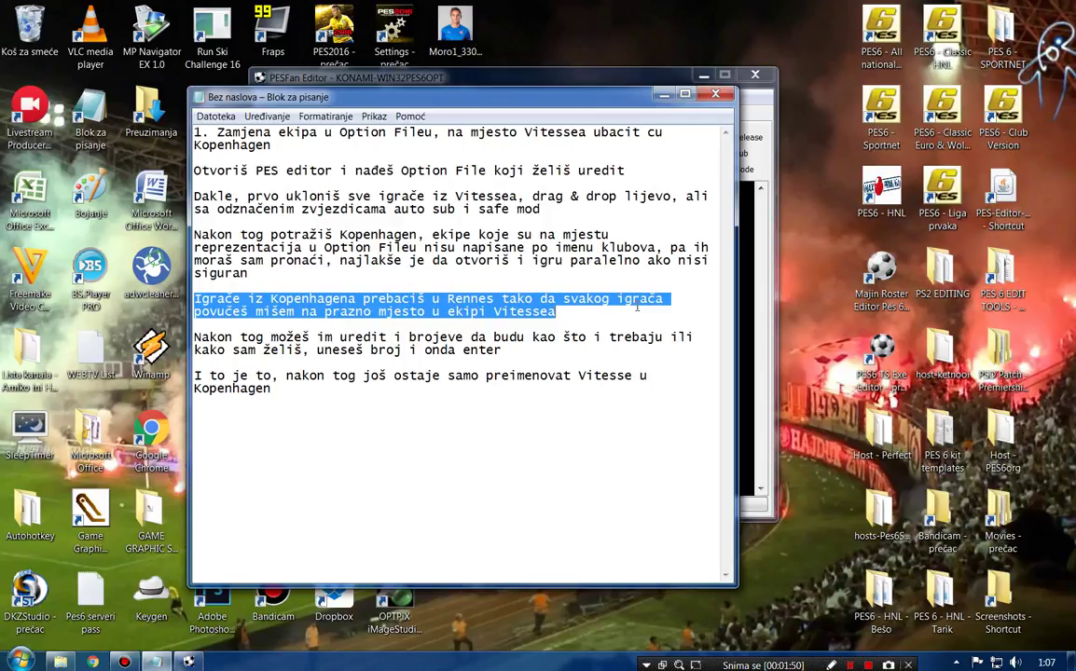
left_click(566, 78)
Step: Copy all players from the Nigeria squad, S. Andersen through Cornelius, into the empty Vitesse slots in the same order
left_click_drag(408, 149, 503, 159)
left_click_drag(401, 169, 509, 182)
left_click_drag(403, 194, 508, 193)
left_click_drag(392, 205, 508, 216)
left_click_drag(403, 228, 503, 228)
left_click_drag(401, 239, 508, 251)
left_click_drag(431, 268, 508, 262)
left_click_drag(400, 273, 511, 285)
left_click_drag(407, 298, 508, 296)
left_click_drag(408, 311, 506, 326)
left_click_drag(401, 332, 508, 333)
left_click_drag(406, 344, 510, 365)
left_click_drag(396, 367, 504, 367)
left_click_drag(403, 383, 500, 385)
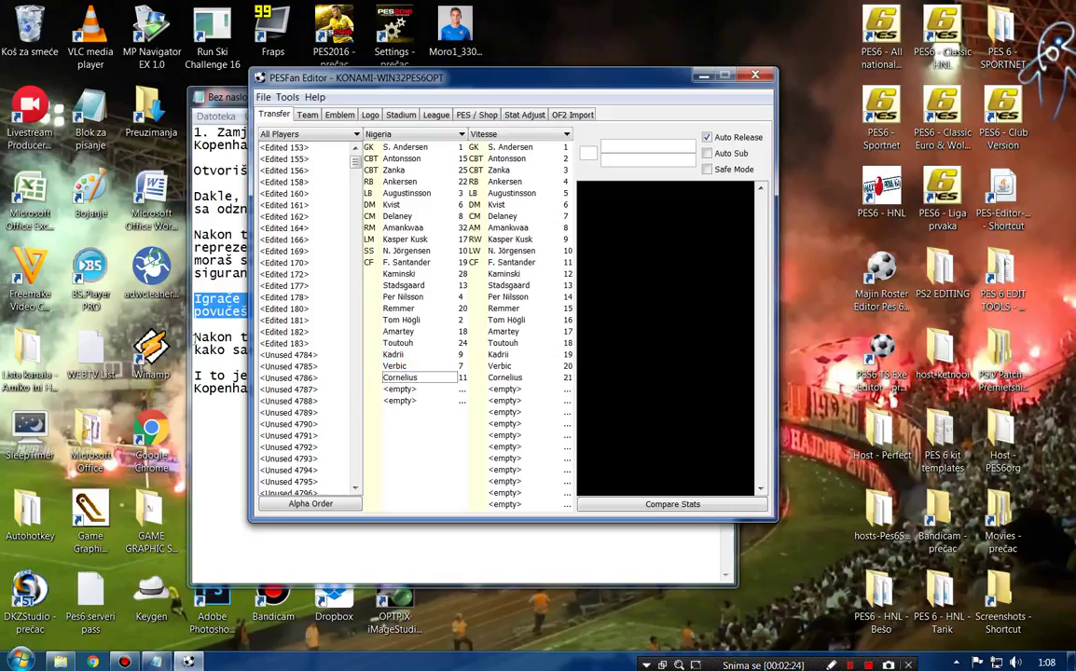
Step: Set the Vitesse squad numbers to 15 for Antonsson, 25 for Zanka, 22 for Ankersen and 3 for Augustinsson
left_click_drag(194, 337, 552, 347)
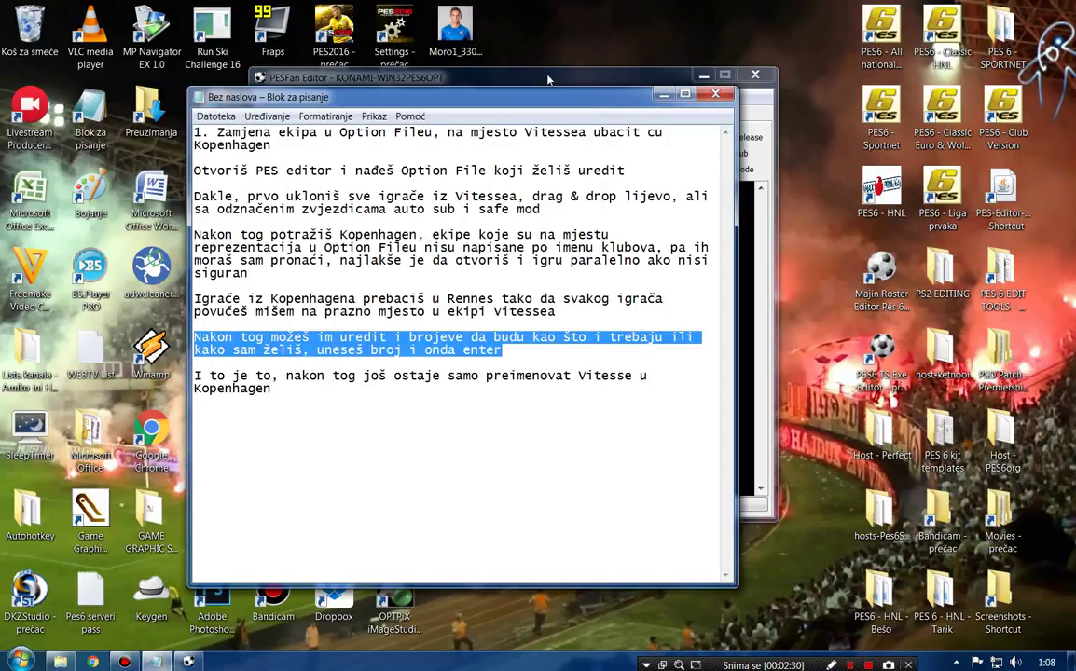
left_click(495, 79)
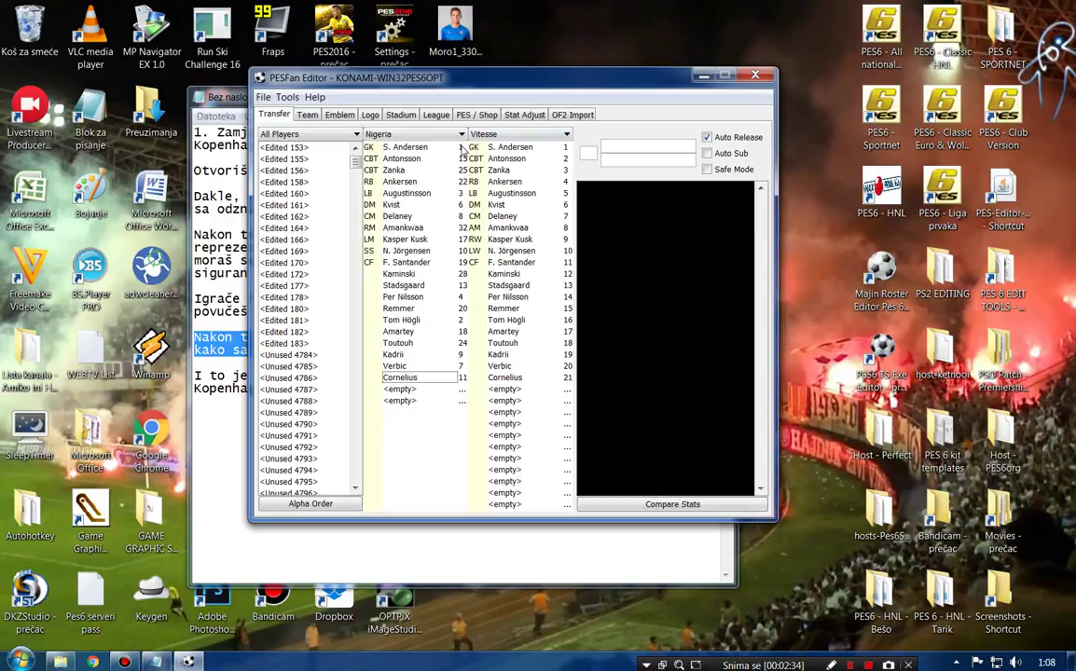
left_click(461, 149)
left_click(565, 148)
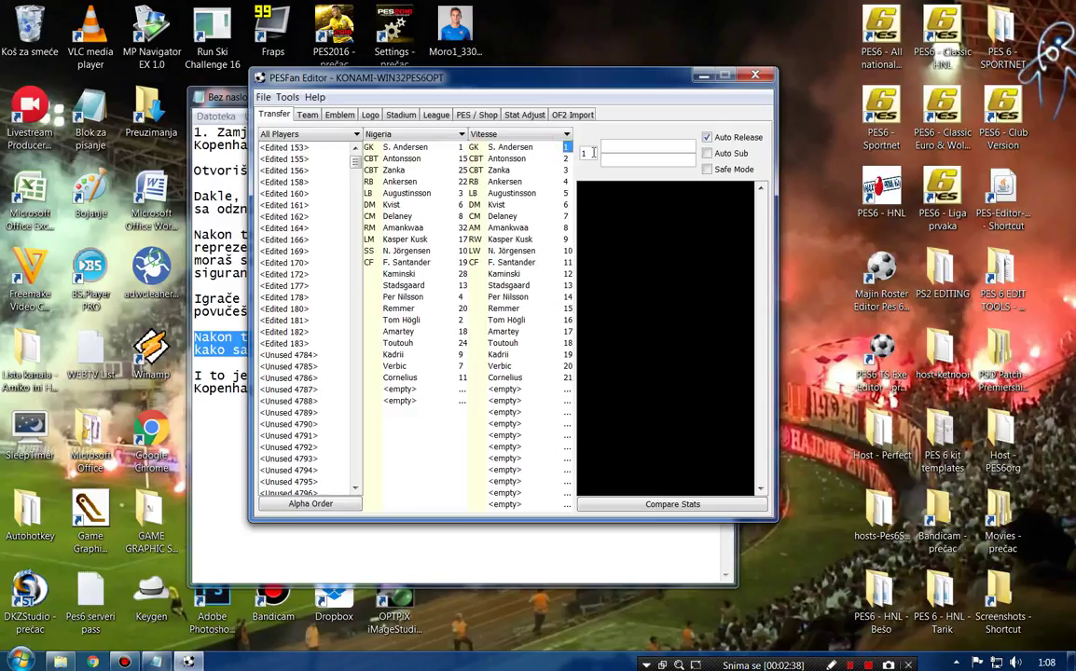
double_click(588, 153)
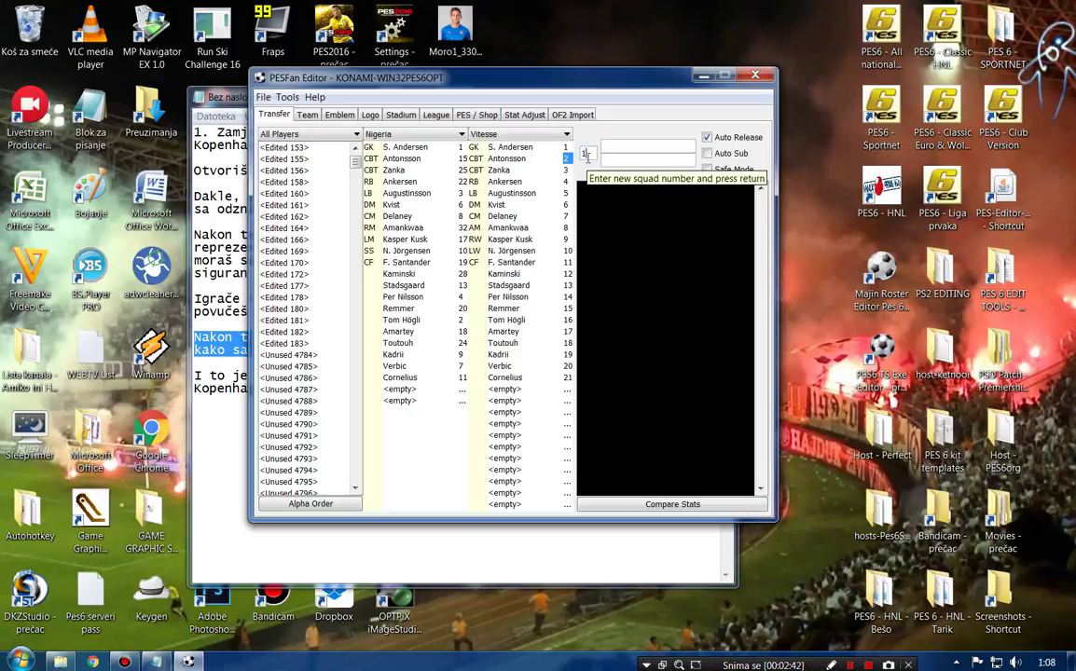
type("15")
key("Return")
type("25")
key("Return")
type("22")
key("Return")
key("Return")
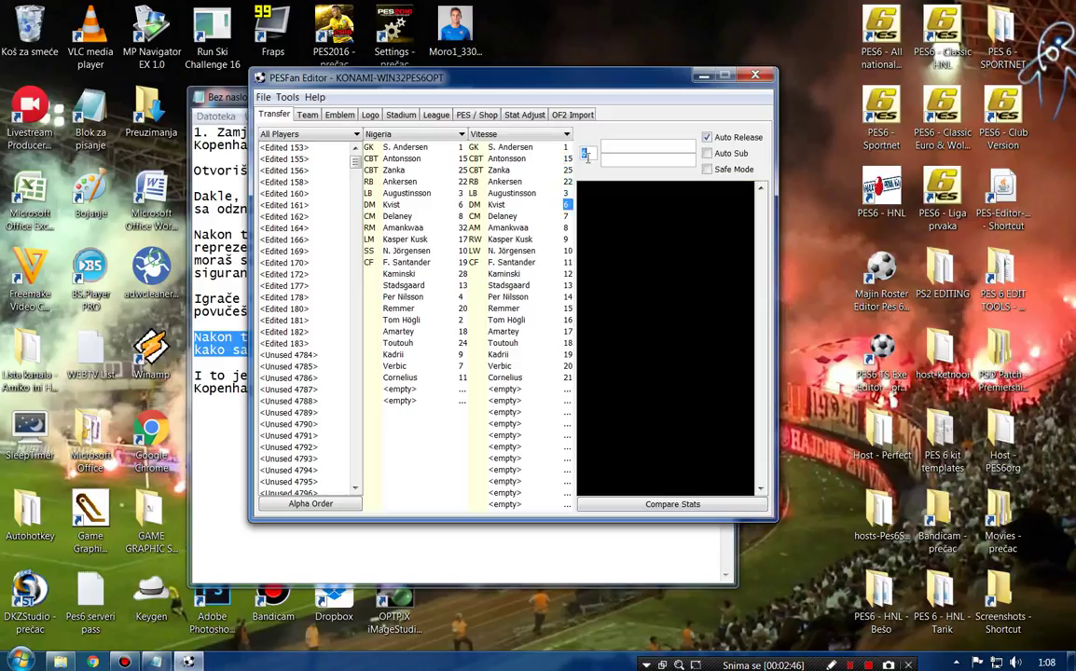
Step: Set the Vitesse squad numbers to 8 for Delaney, 32 for Amankwaa, 17 for Kasper Kusk and 19 for F. Santander
key("Return")
key("Return")
type("32")
key("Return")
type("17")
key("Return")
key("Return")
type("19")
key("Return")
Step: Set the Vitesse squad numbers to 28 for Kaminski, 13 for Stadsgaard, 4 for Per Nilsson, 20 for Remmer and 2 for Tom Högli
type("28")
key("Return")
type("13")
key("Return")
type("4")
key("Return")
type("20")
key("Return")
type("2")
key("Return")
Step: Set the Vitesse squad numbers to 18 for Amartey, 24 for Toutouh, 9 for Kadrii, 7 for Verbic and 11 for Cornelius
type("18")
key("Return")
type("24")
key("Return")
type("9")
key("Return")
type("7")
key("Return")
type("11")
key("Return")
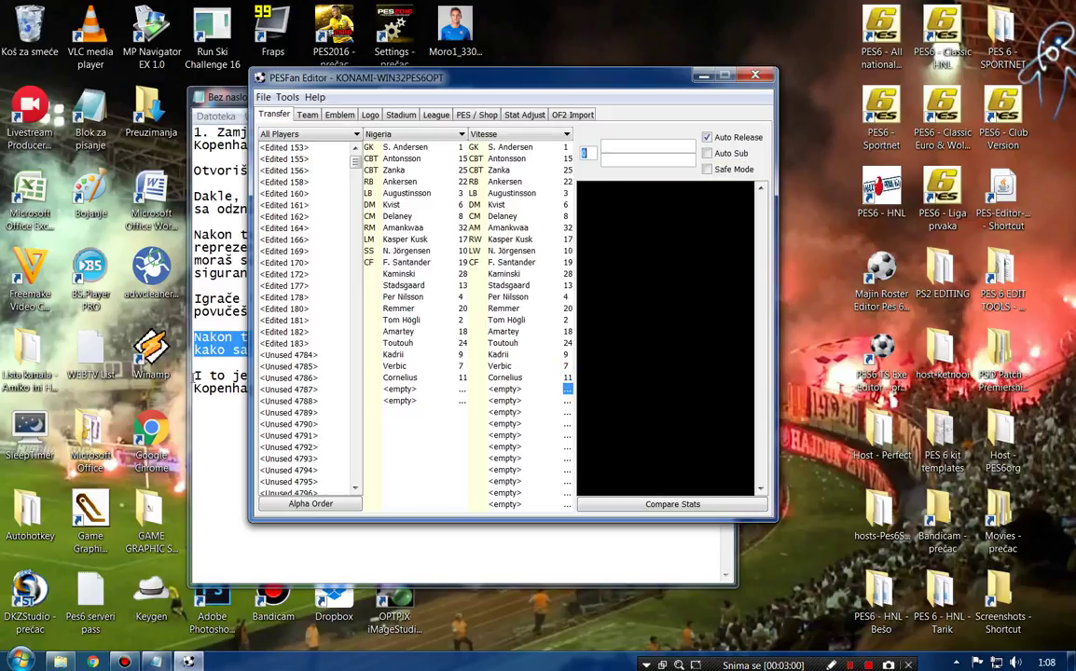
Step: Rename the team Vitesse to Kopenhagen in the team settings
left_click_drag(194, 375, 531, 394)
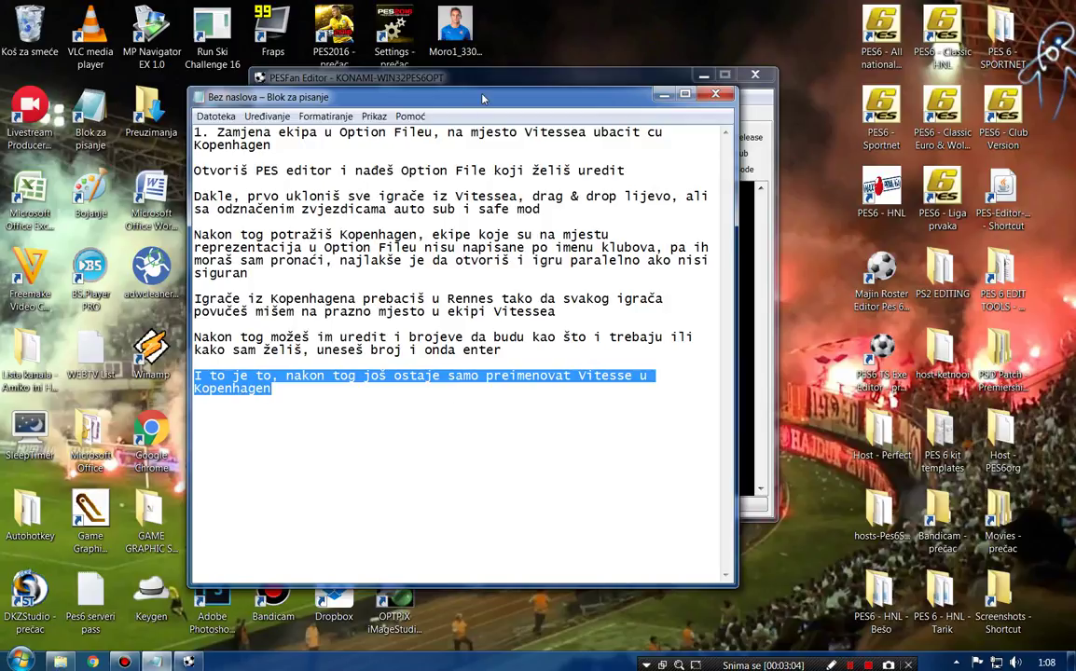
left_click(451, 78)
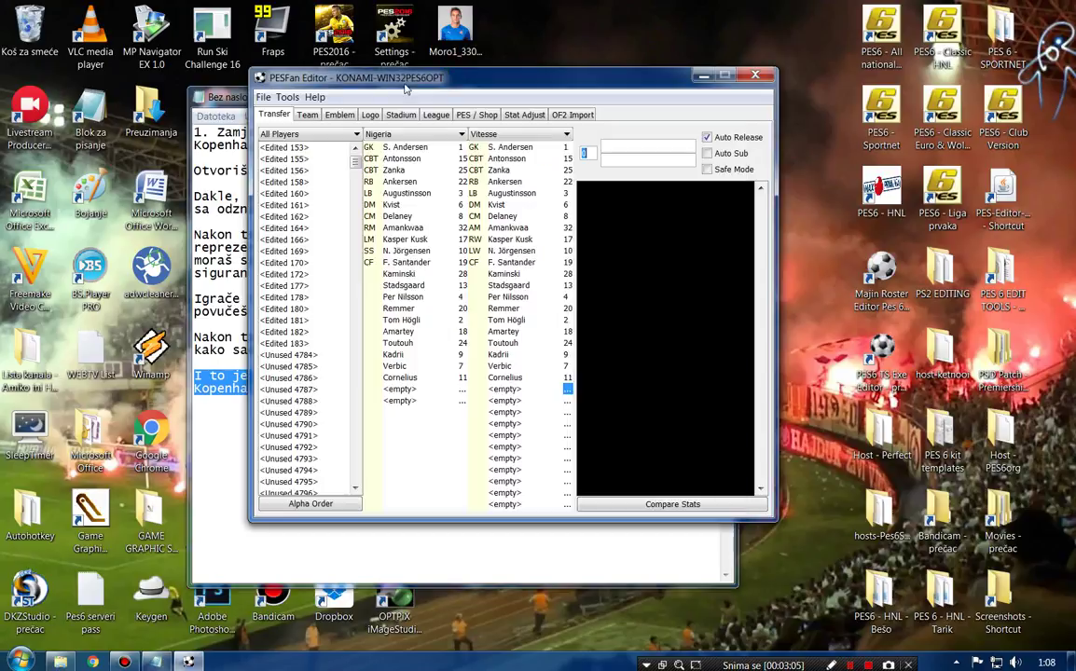
left_click(308, 116)
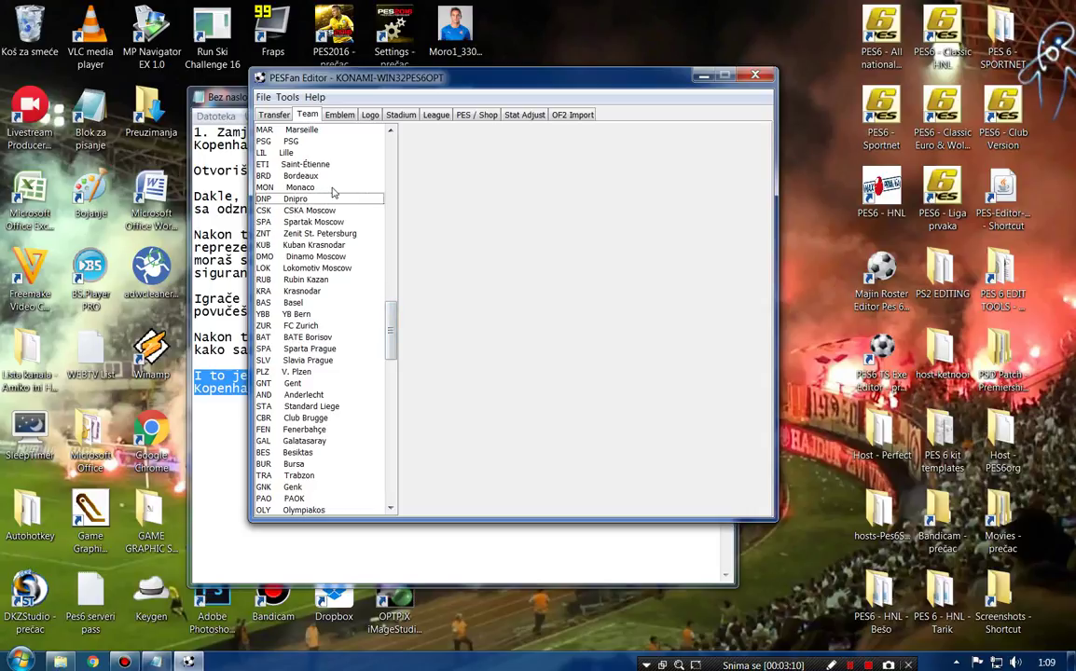
left_click_drag(392, 312, 394, 269)
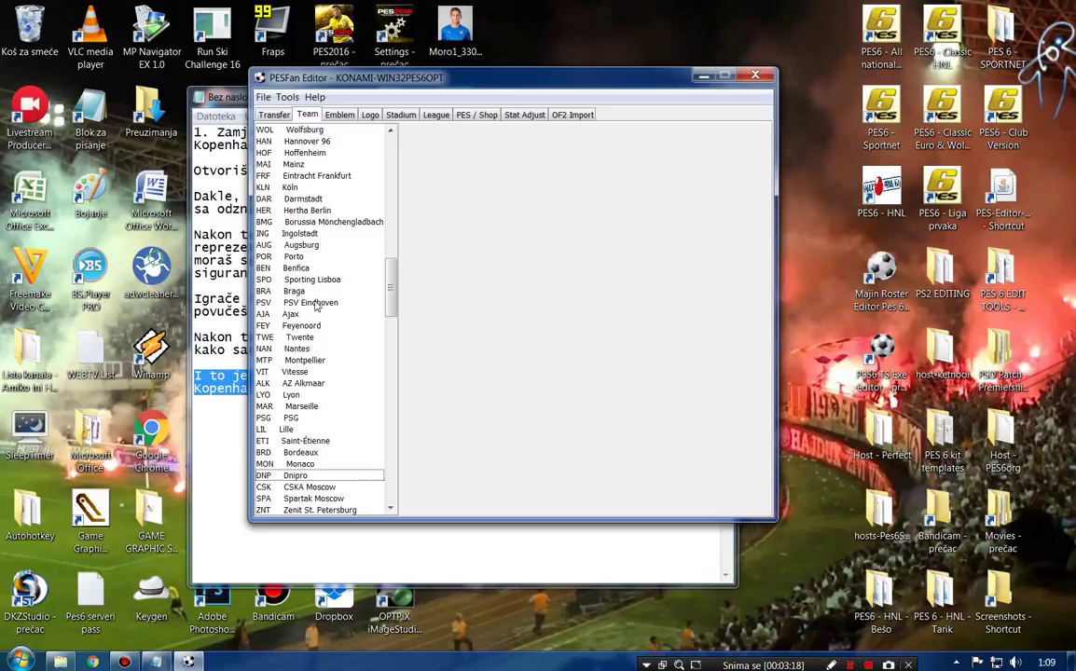
left_click(297, 372)
left_click_drag(569, 133, 520, 140)
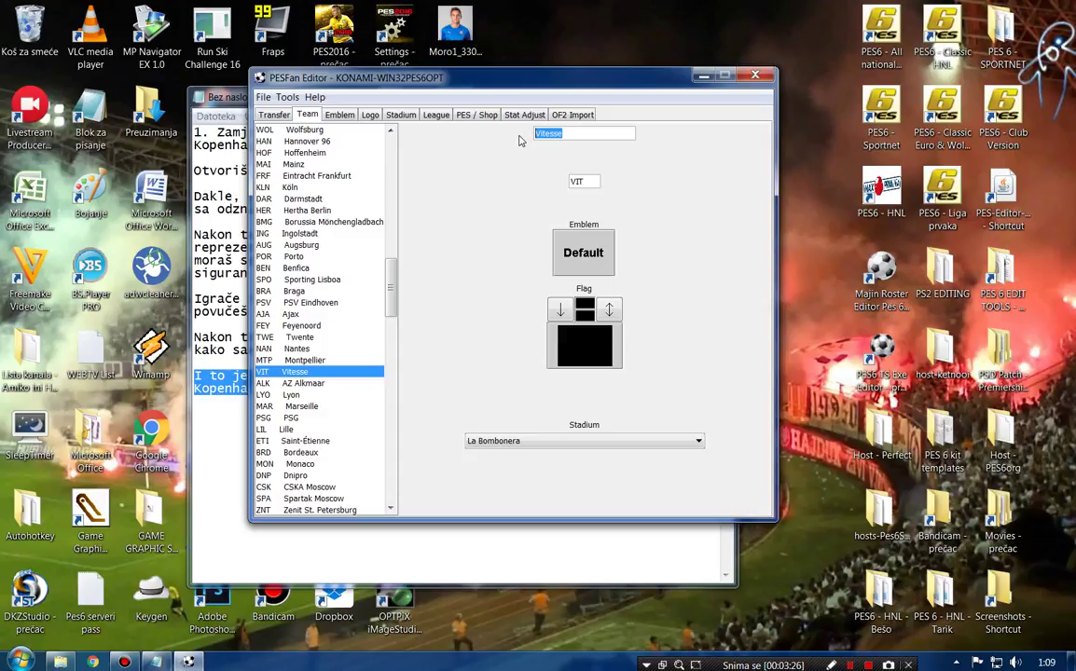
type("Kopenhagen")
double_click(557, 133)
key("Return")
Step: Set Kopenhagen's short team name to KOP
double_click(577, 181)
type("K")
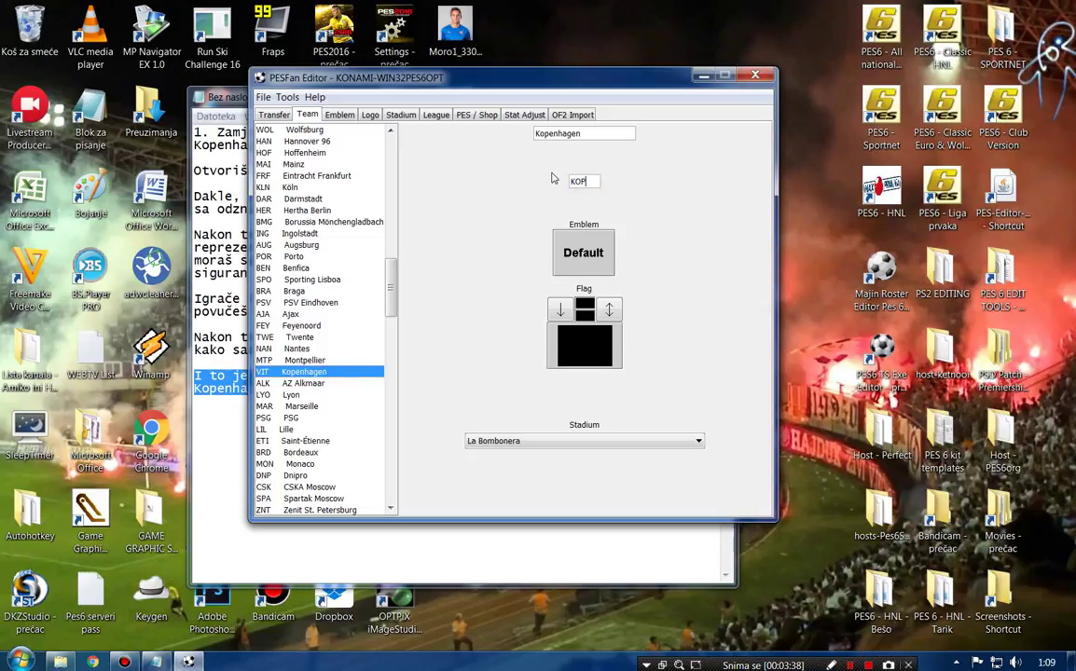
key("Return")
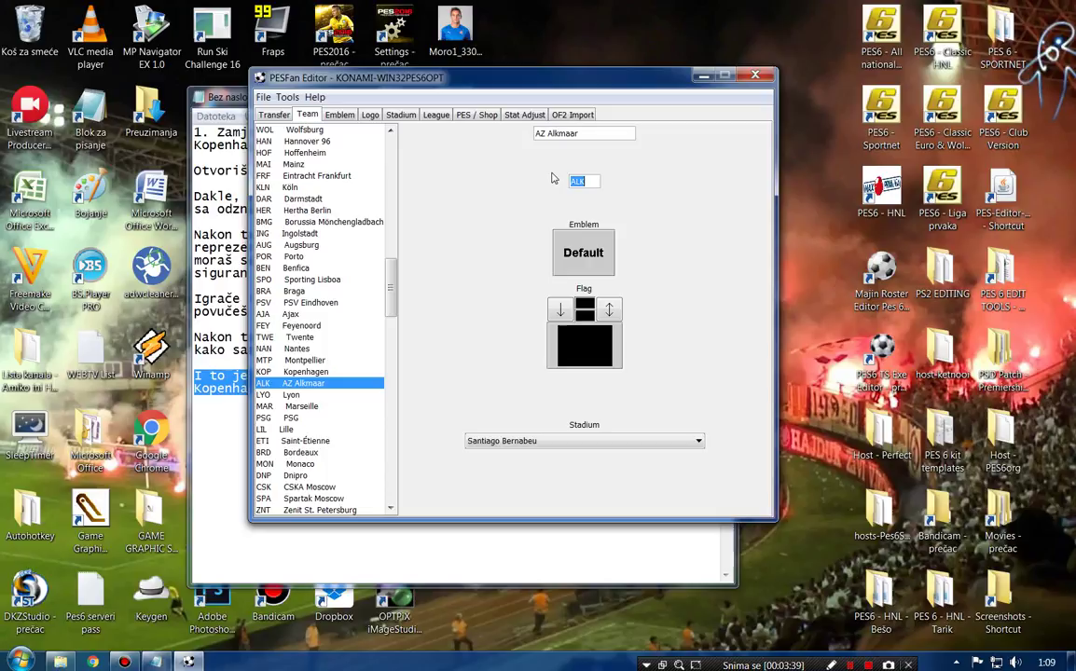
Step: Save the edited option file and dismiss the save confirmation
left_click(264, 98)
left_click(287, 147)
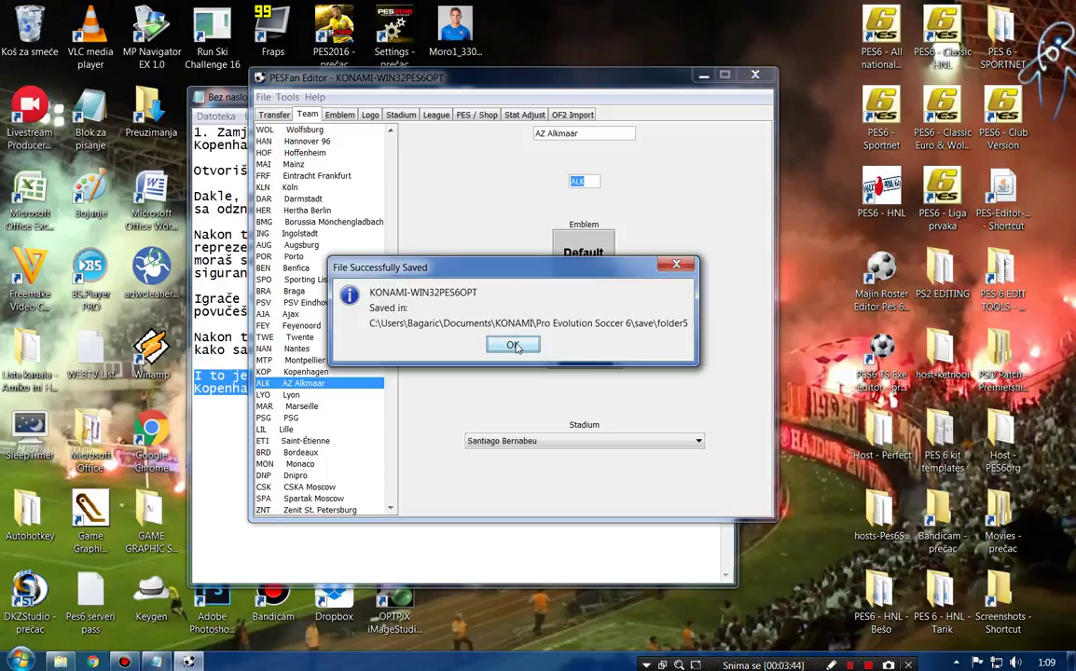
left_click(512, 345)
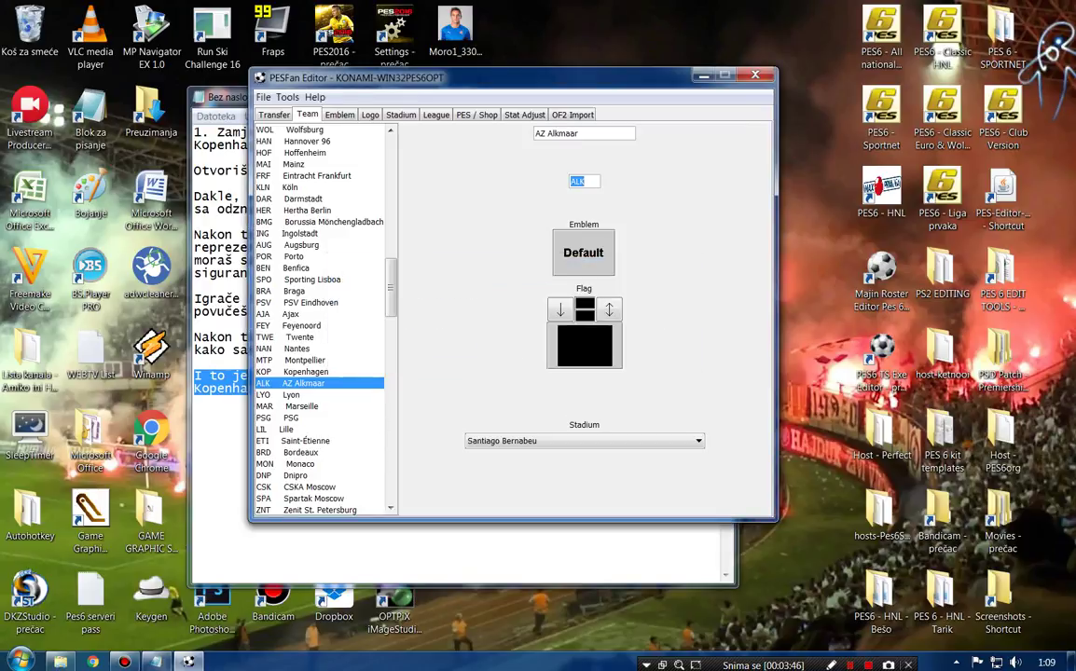